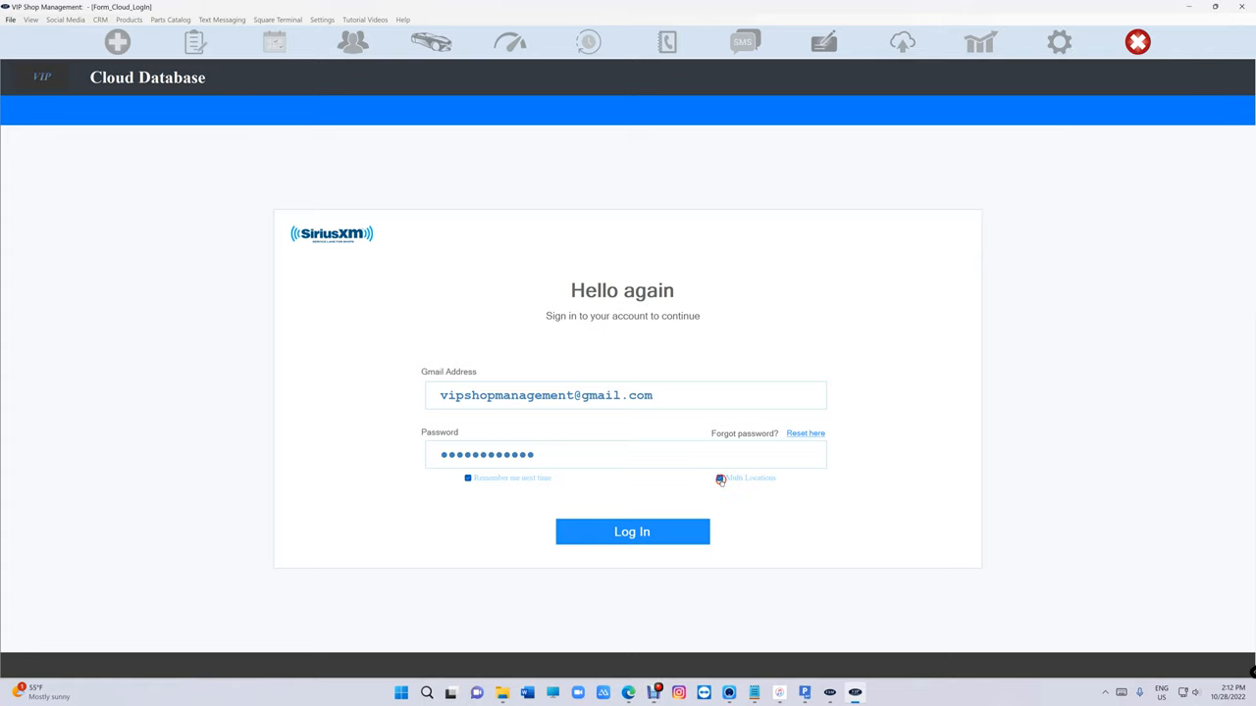
Step: Sign in to the cloud with Multi Locations enabled and enter VIP Location # 1
left_click(721, 480)
left_click(684, 531)
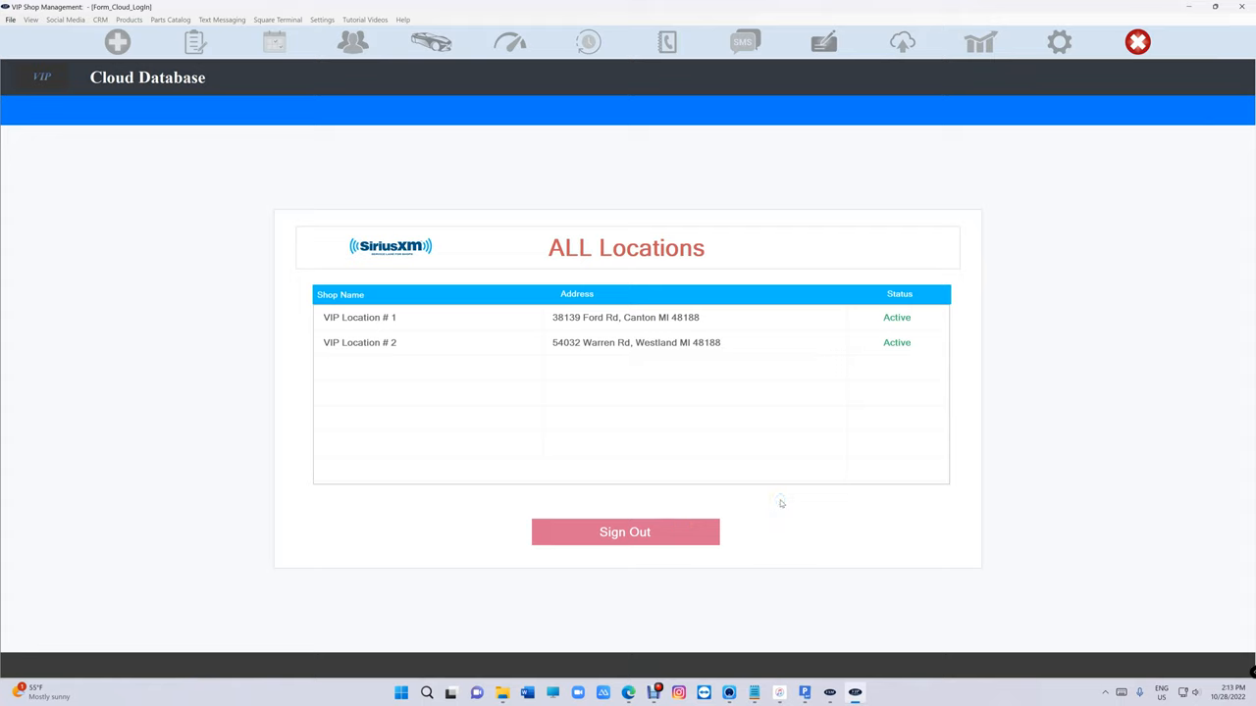
left_click(740, 317)
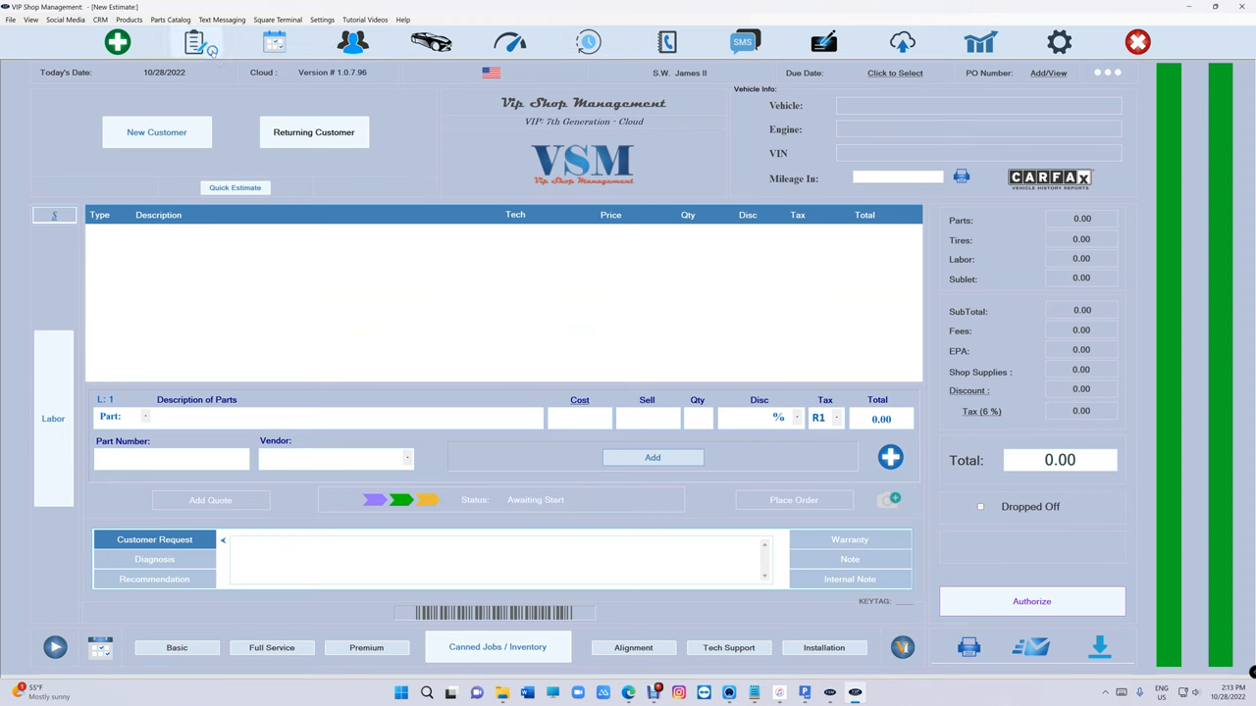
Step: Browse VIP Location # 1's WorkFlow, In Progress Invoices and Reports, then sign out of Reports
left_click(195, 41)
left_click(554, 146)
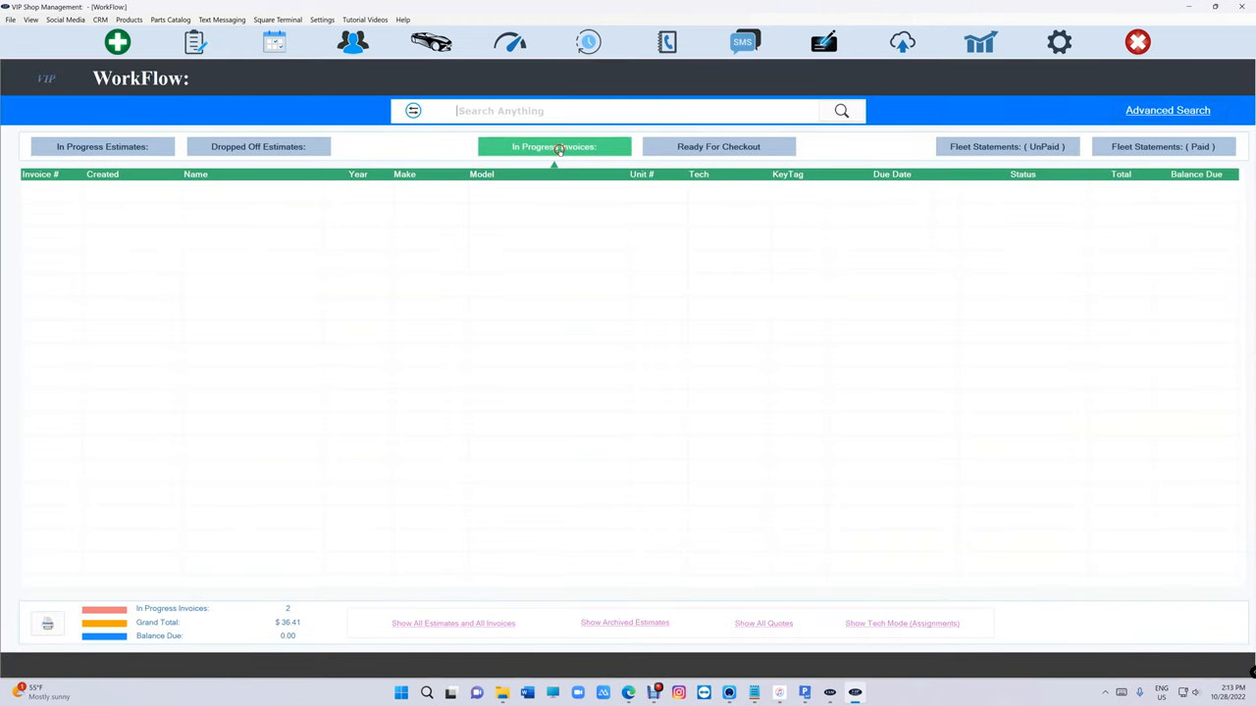
left_click(982, 41)
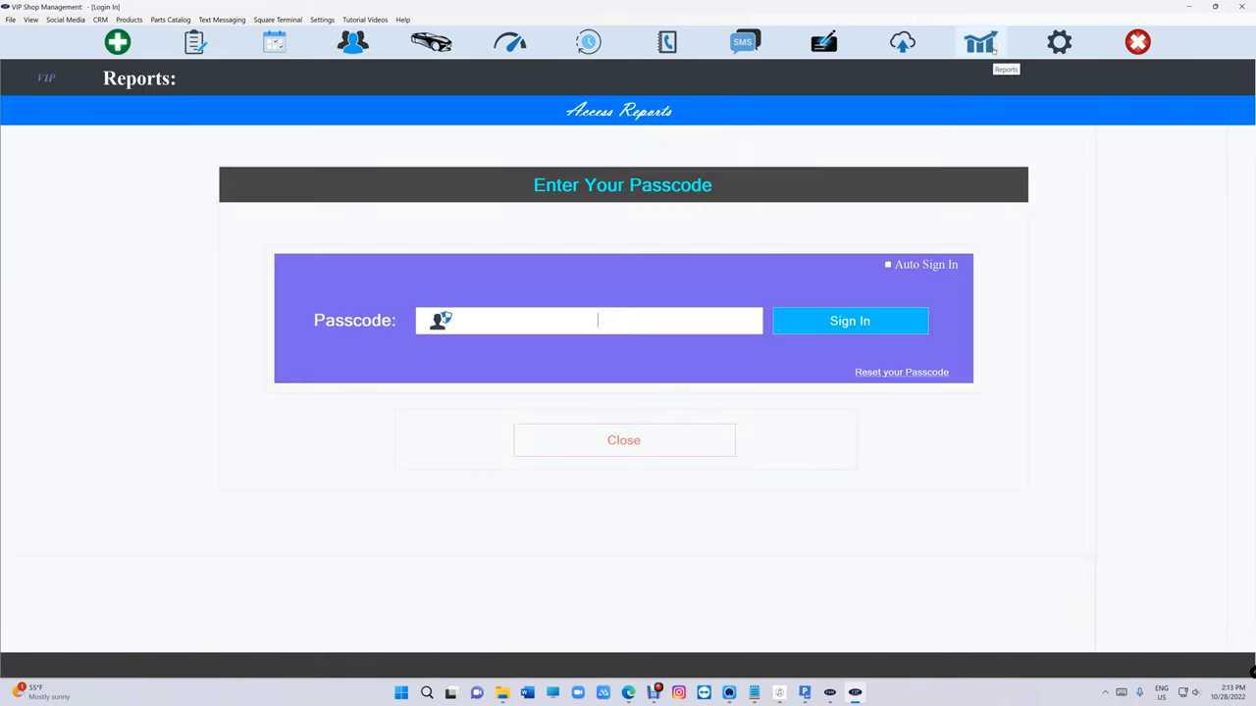
type("•••")
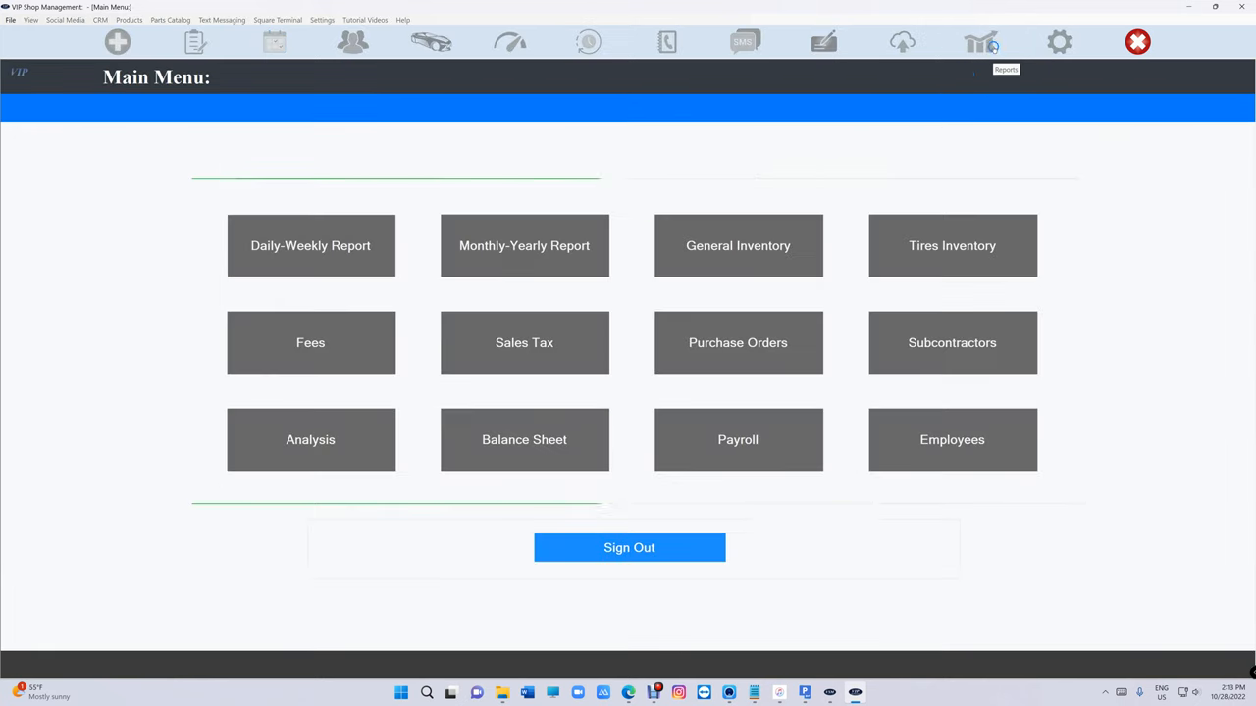
left_click(699, 561)
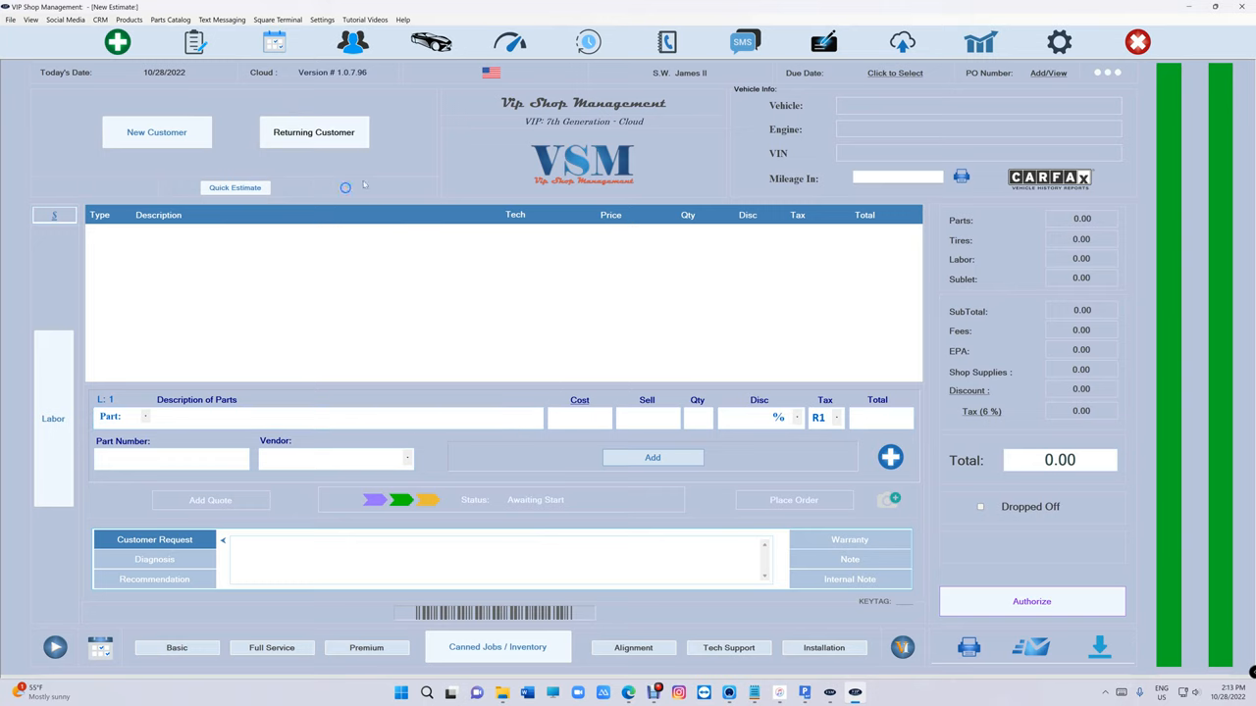
Step: Exit back to the locations list and enter VIP Location # 2
left_click(1138, 41)
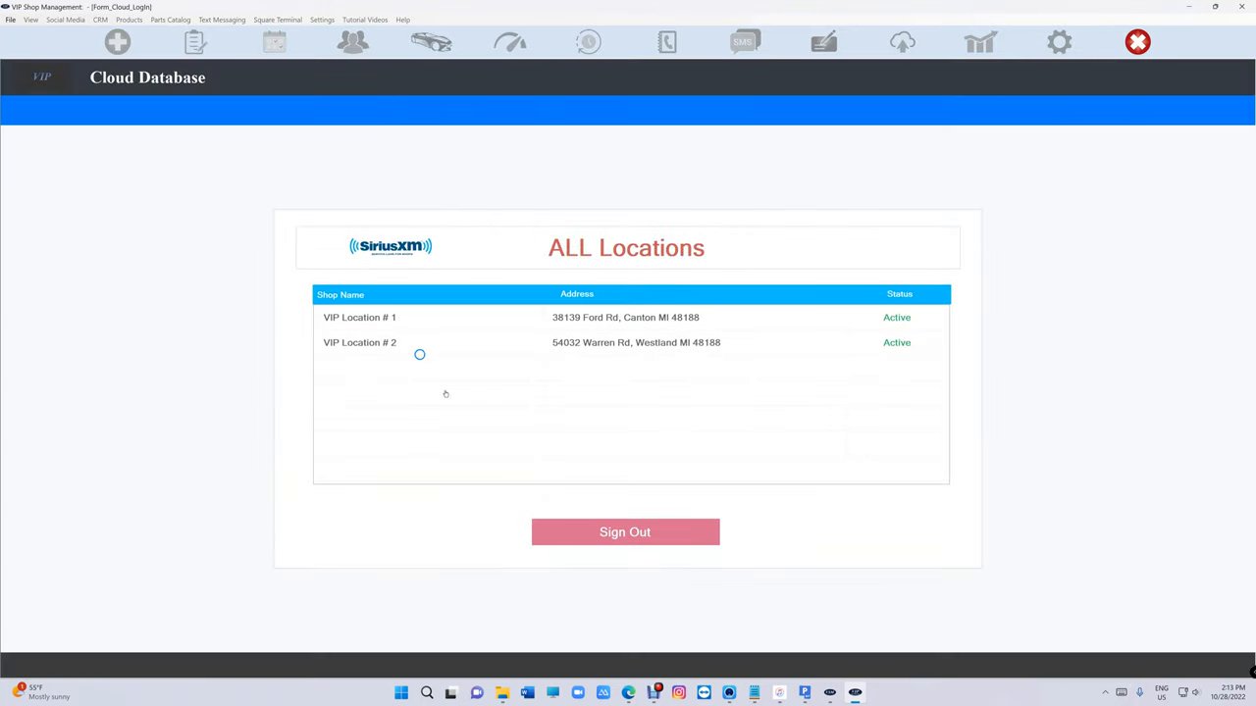
left_click(558, 343)
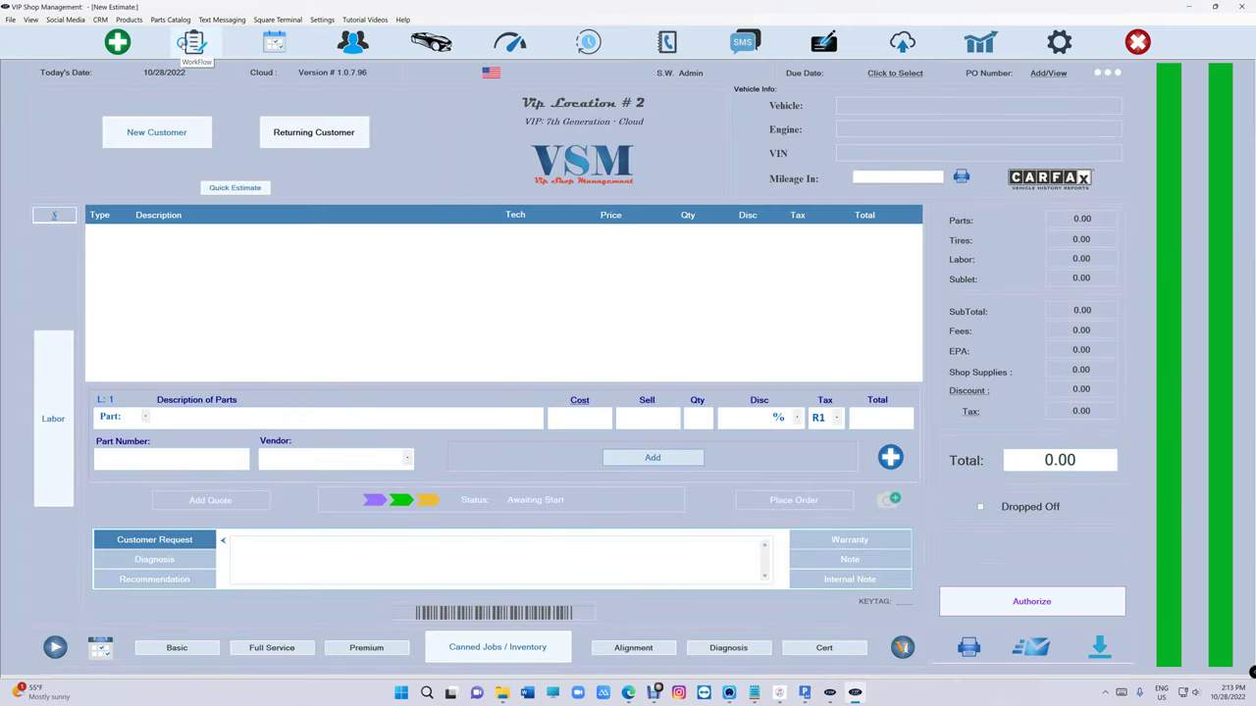
Step: Browse VIP Location # 2's WorkFlow and New Estimate, then exit to ALL Locations
left_click(182, 43)
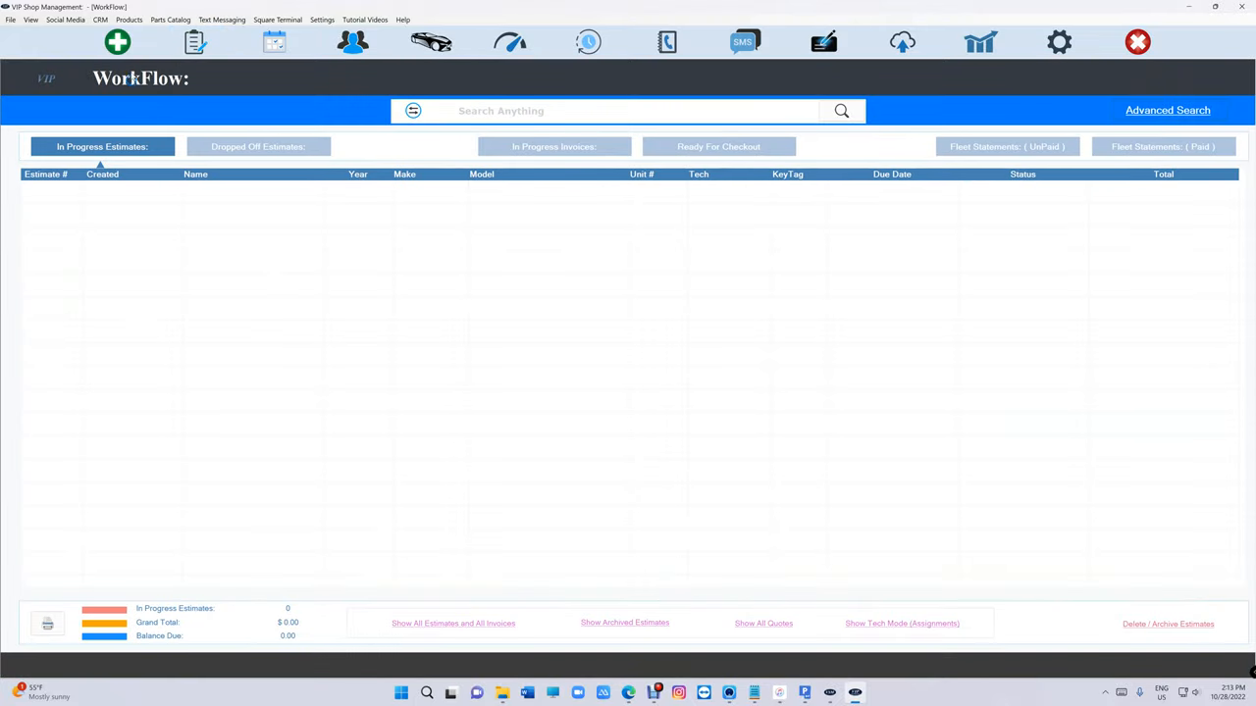
left_click(117, 41)
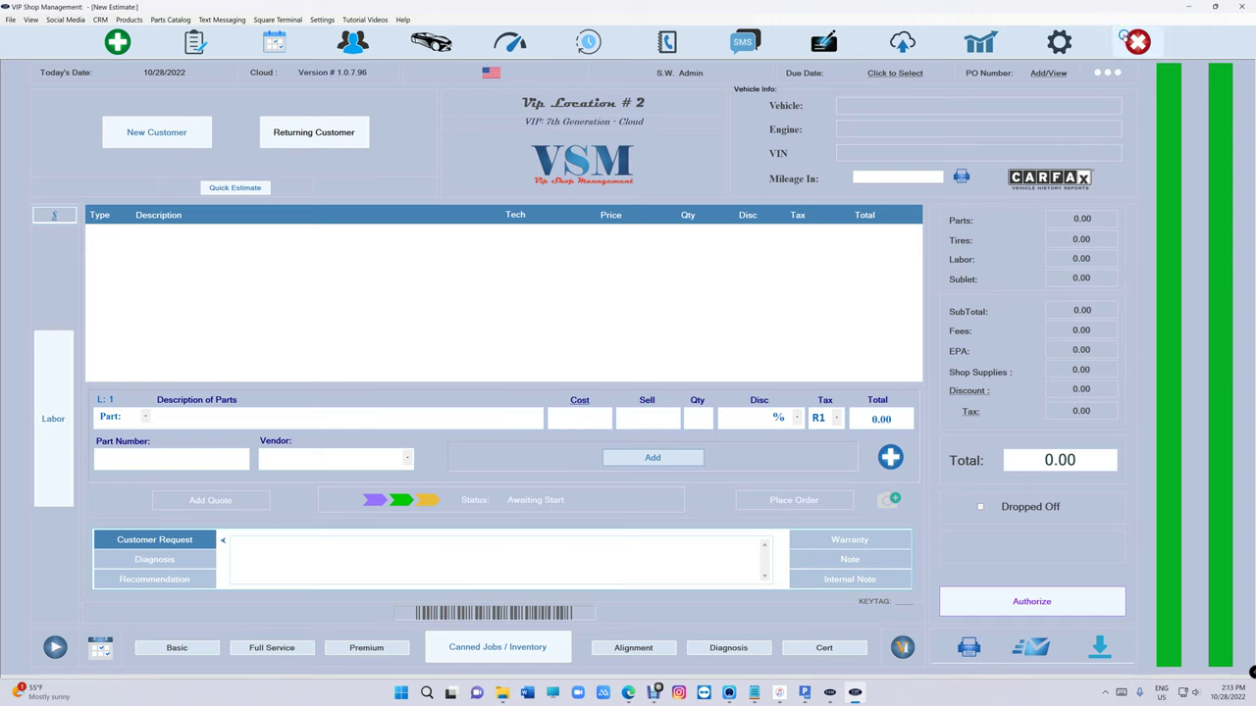
left_click(1137, 41)
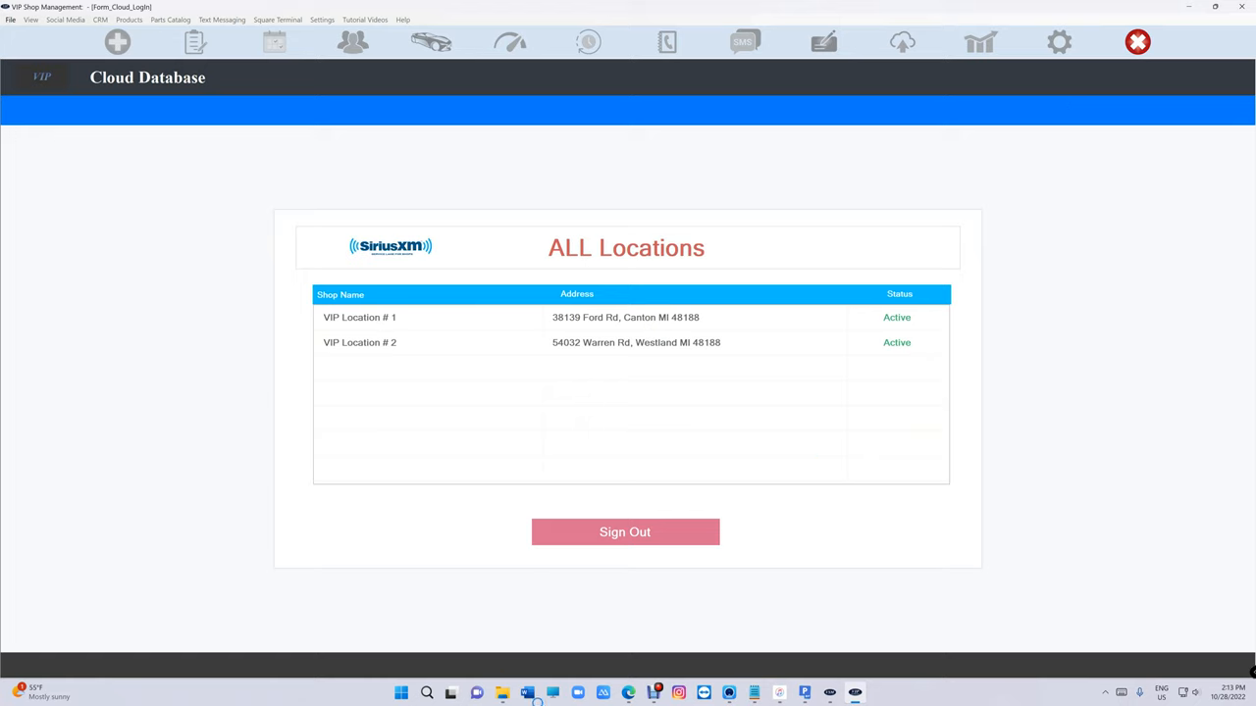
Step: Sign out from ALL Locations to the sign-in form, leaving Multi Locations unchecked
left_click(729, 692)
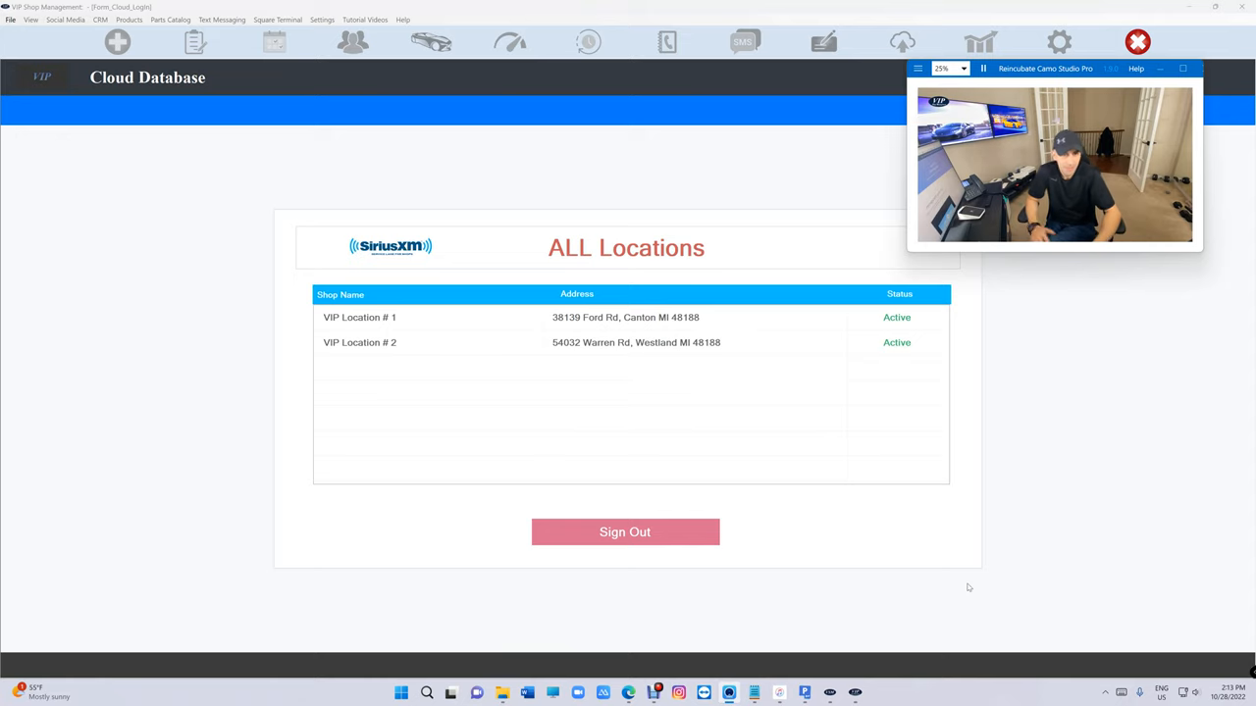
left_click(647, 537)
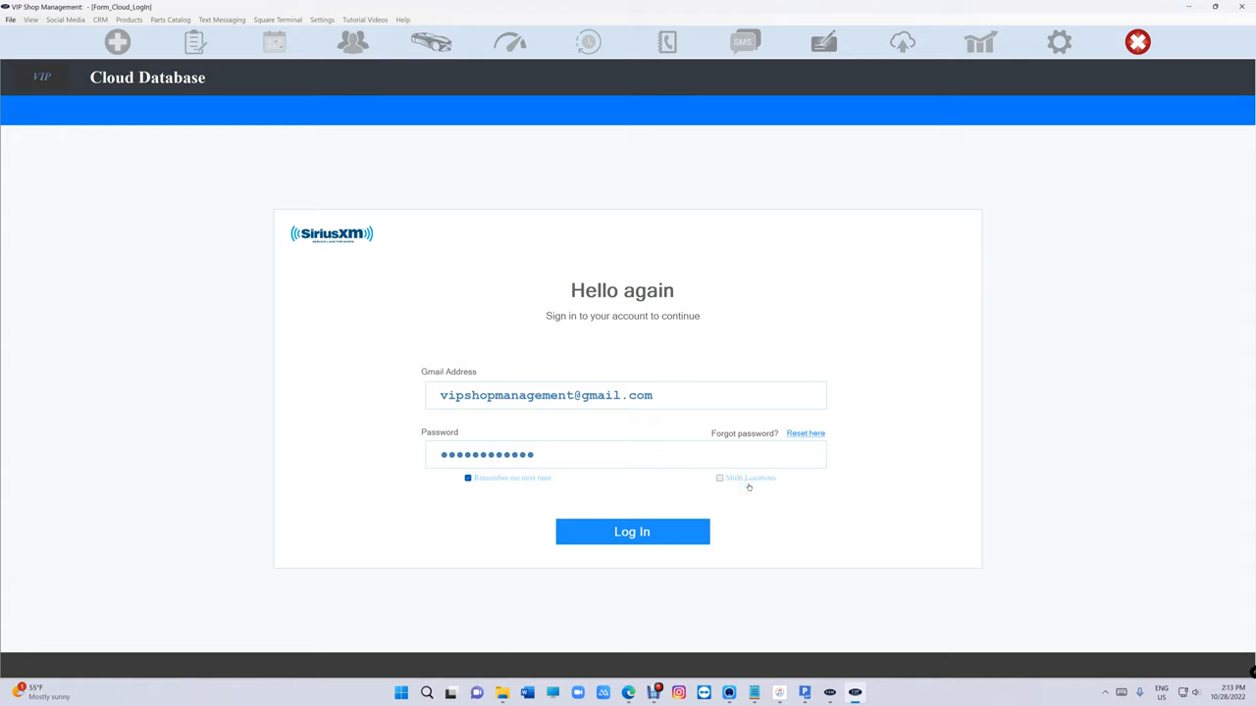
left_click(720, 479)
left_click(720, 478)
left_click(730, 694)
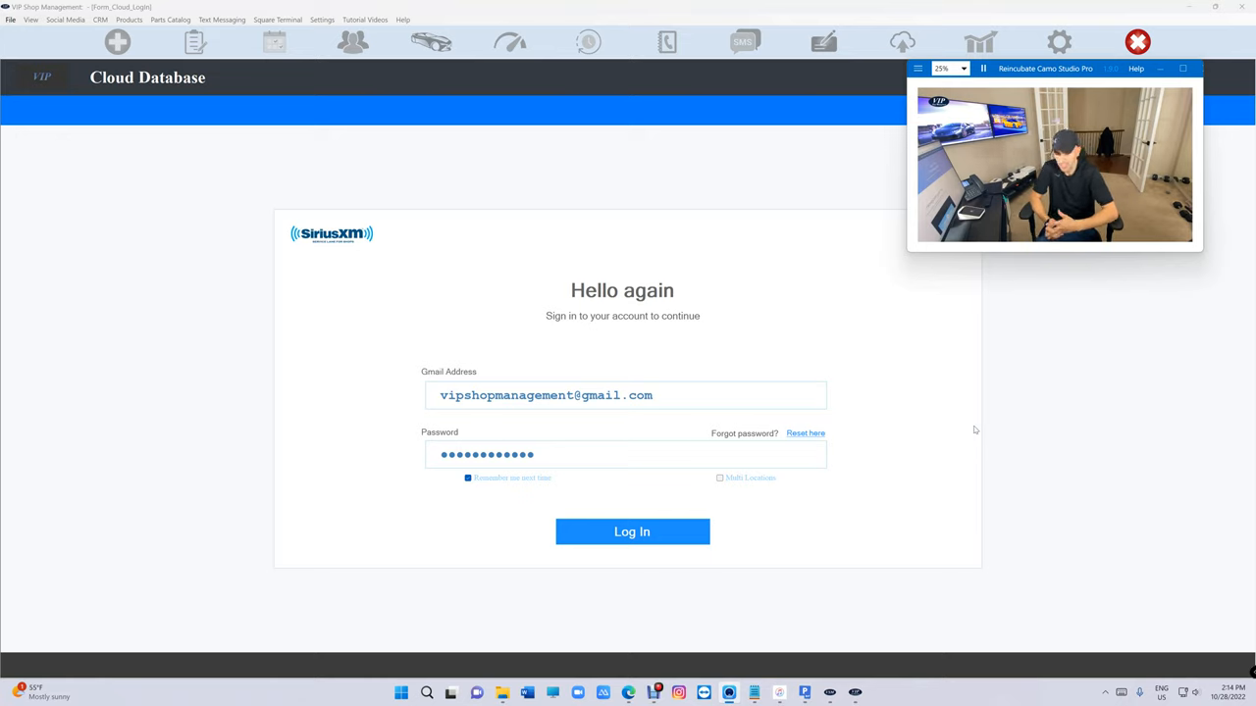
Step: Log in as a single shop, then again with Multi Locations to open VIP Location # 1's new estimate
left_click(657, 532)
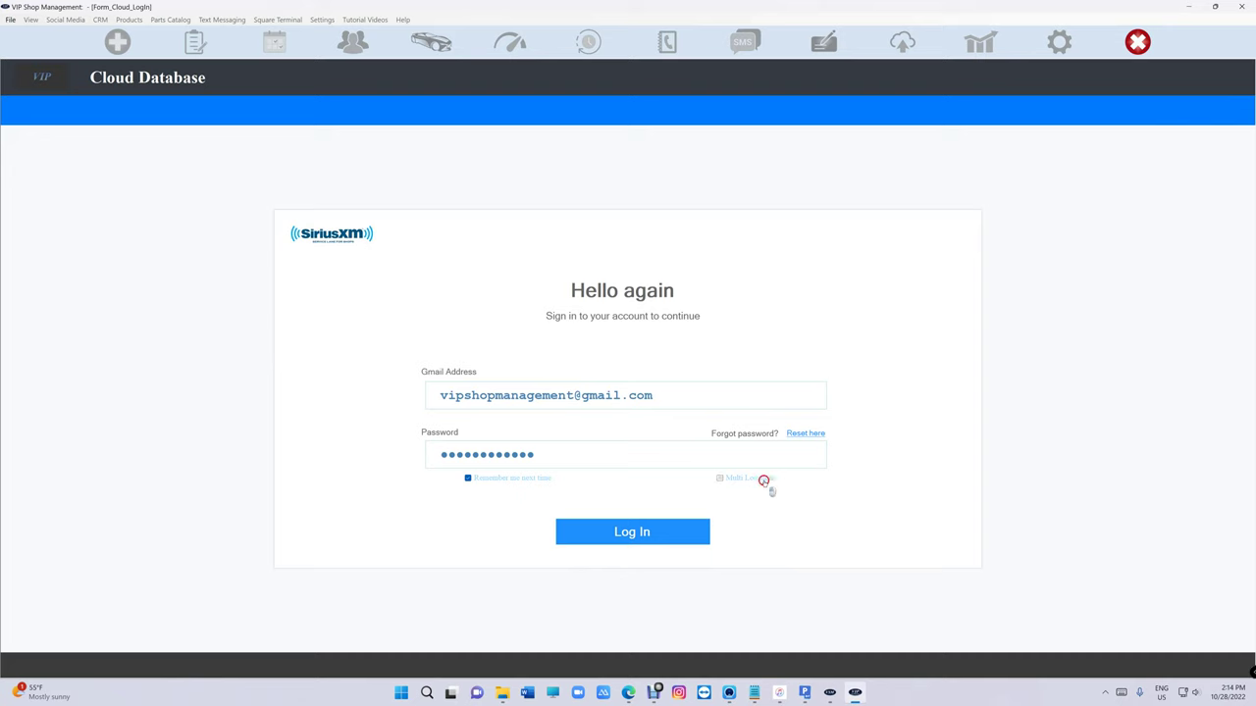
left_click(721, 477)
left_click(692, 531)
left_click(555, 315)
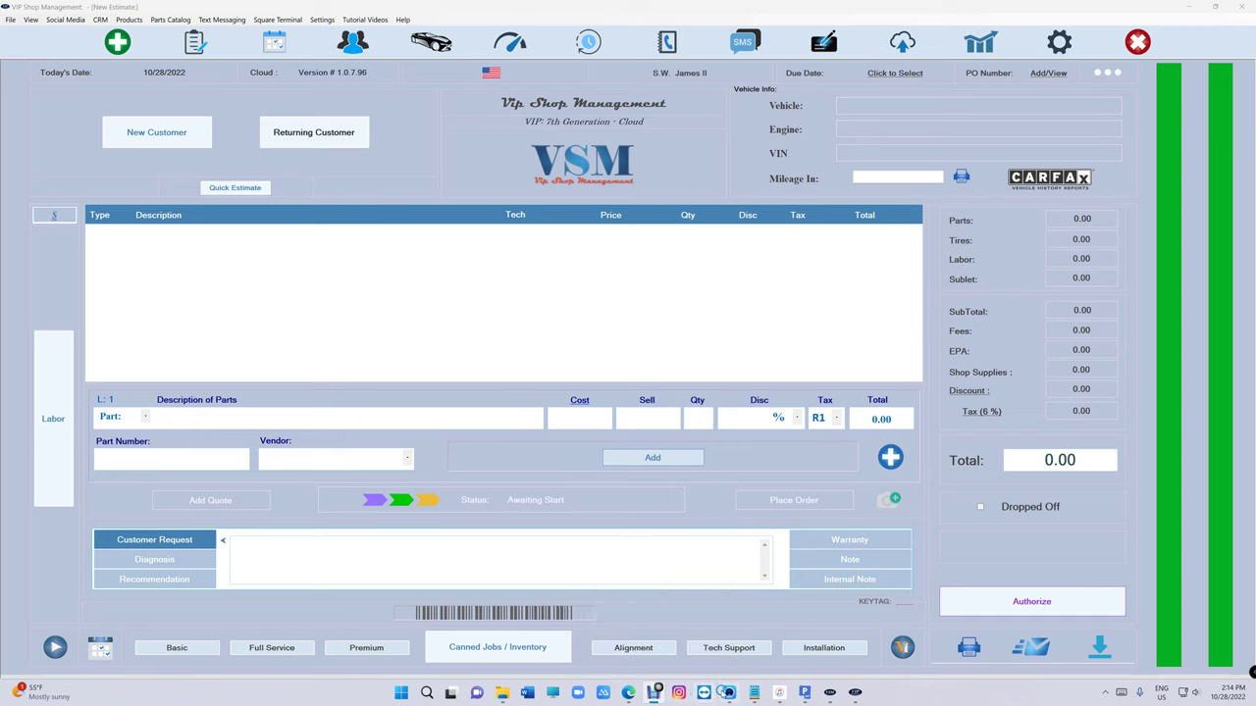
left_click(726, 692)
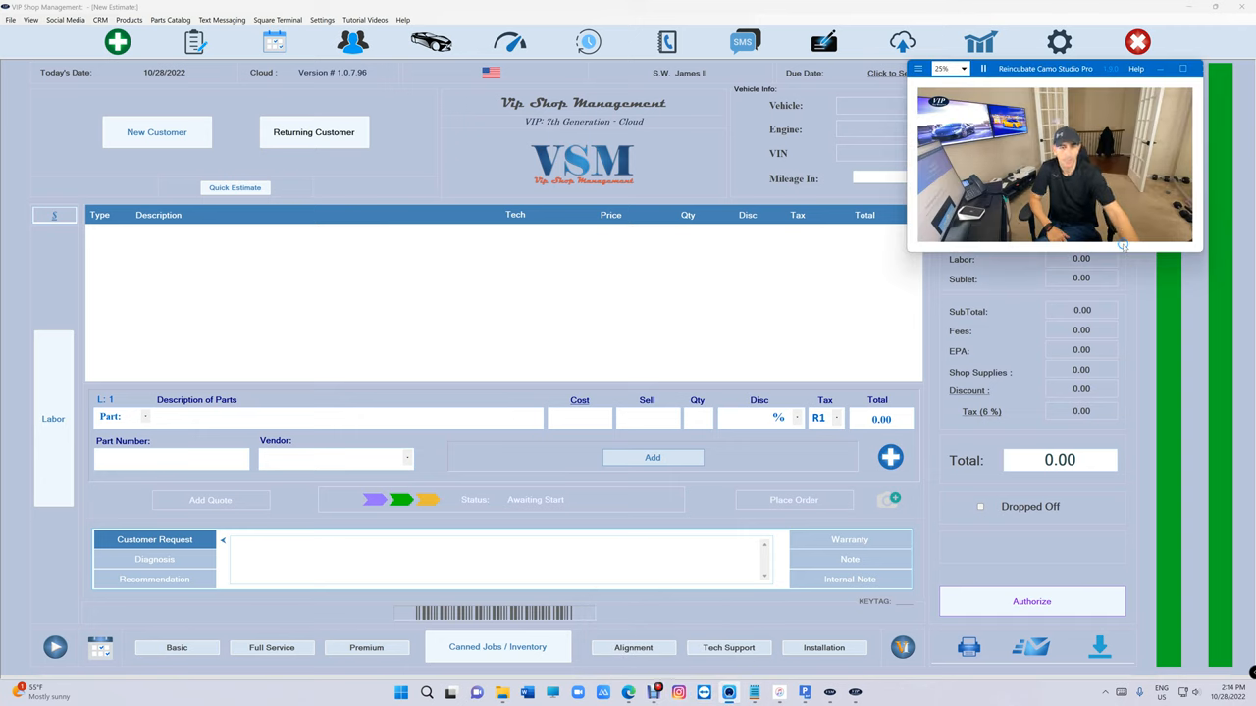